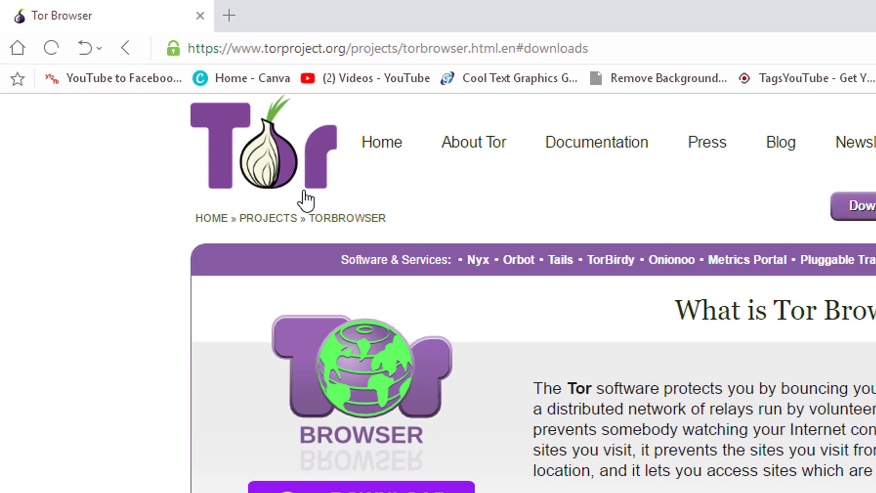
{"action": "scroll", "coordinate": [473, 397], "scroll_direction": "down", "scroll_amount": 1}
{"action": "scroll", "coordinate": [475, 377], "scroll_direction": "up", "scroll_amount": 1}
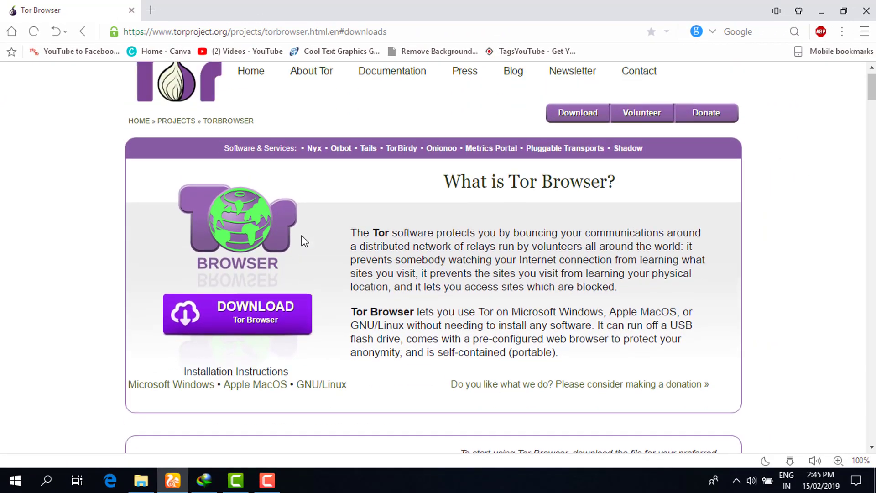
{"action": "scroll", "coordinate": [304, 241], "scroll_direction": "up", "scroll_amount": 1}
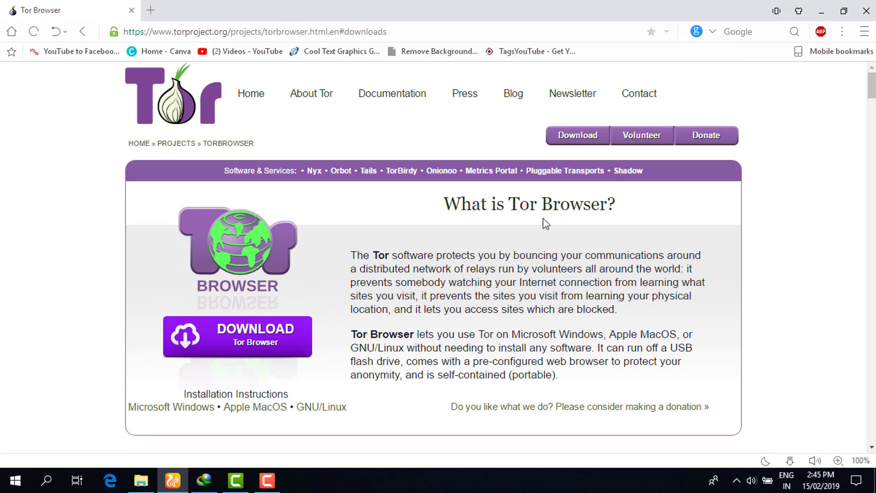
{"action": "scroll", "coordinate": [506, 254], "scroll_direction": "down", "scroll_amount": 3}
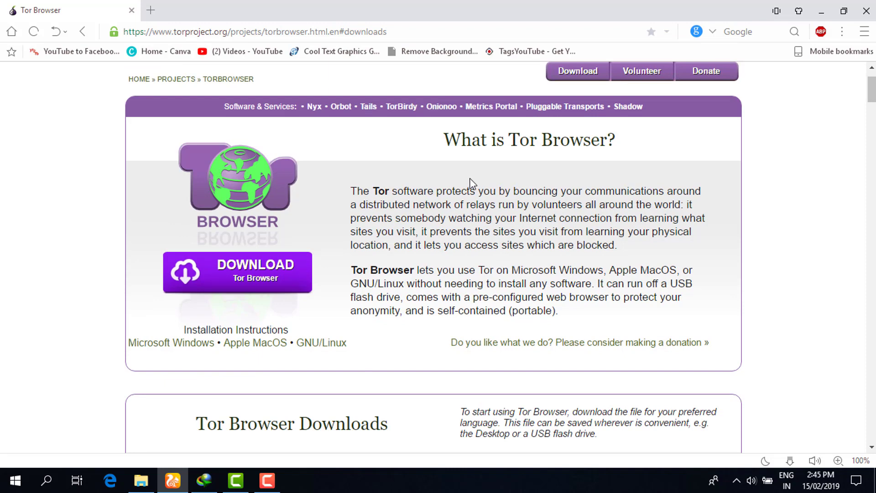
{"action": "scroll", "coordinate": [461, 180], "scroll_direction": "down", "scroll_amount": 3}
{"action": "scroll", "coordinate": [460, 173], "scroll_direction": "up", "scroll_amount": 1}
{"action": "scroll", "coordinate": [505, 222], "scroll_direction": "down", "scroll_amount": 5}
{"action": "scroll", "coordinate": [505, 223], "scroll_direction": "down", "scroll_amount": 10}
{"action": "scroll", "coordinate": [505, 224], "scroll_direction": "up", "scroll_amount": 8}
{"action": "scroll", "coordinate": [506, 223], "scroll_direction": "up", "scroll_amount": 1}
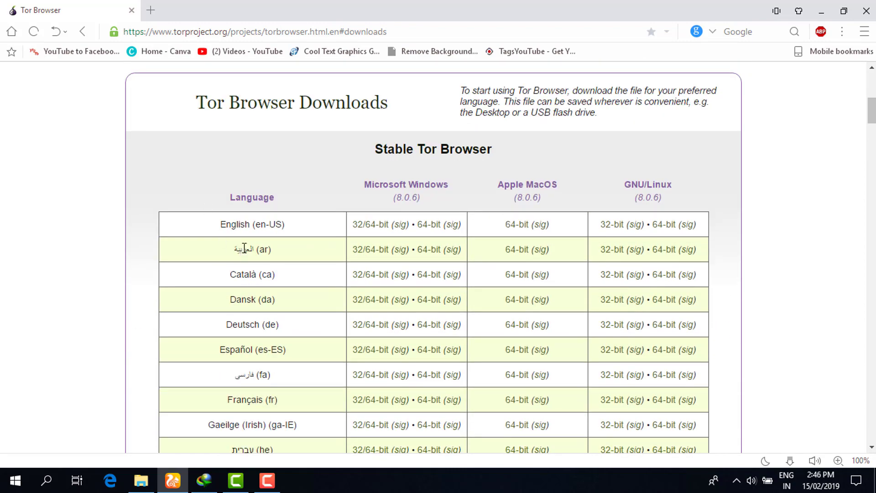
{"action": "scroll", "coordinate": [283, 221], "scroll_direction": "down", "scroll_amount": 1}
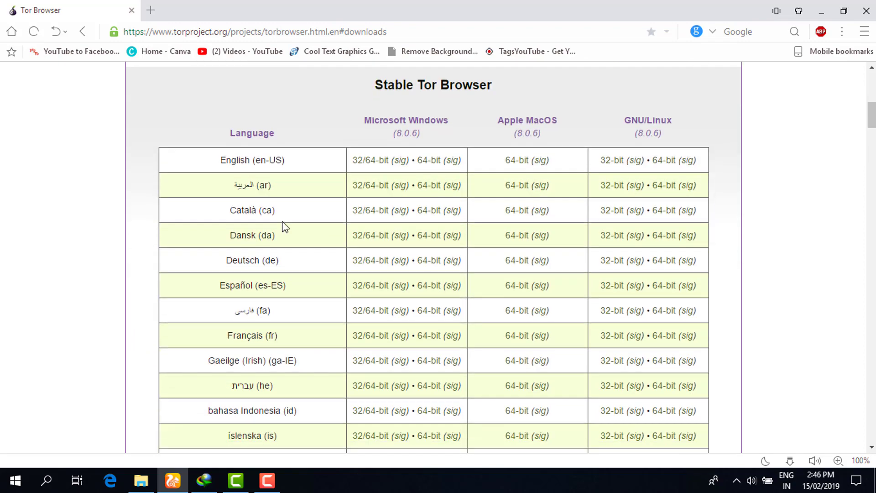
{"action": "scroll", "coordinate": [279, 206], "scroll_direction": "down", "scroll_amount": 20}
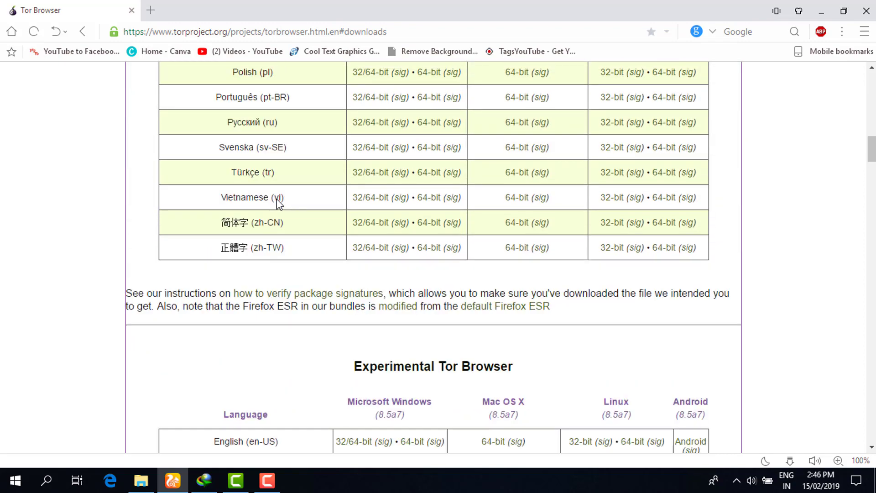
{"action": "scroll", "coordinate": [322, 213], "scroll_direction": "down", "scroll_amount": 6}
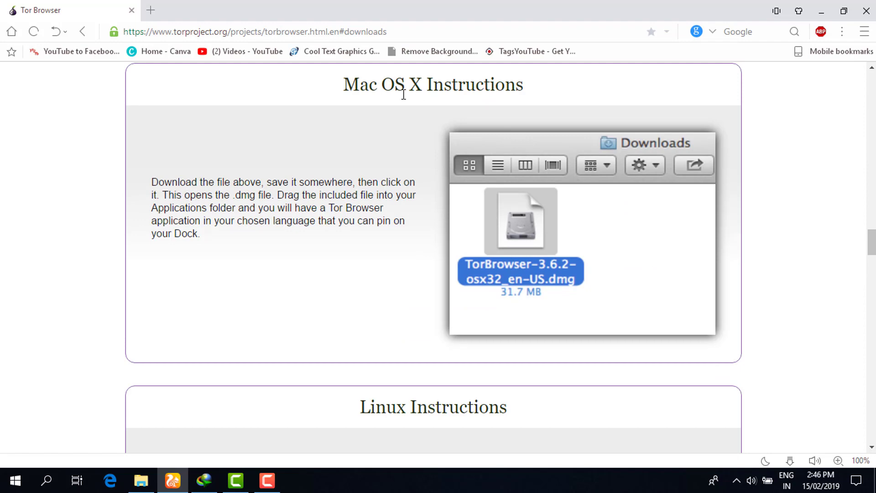
{"action": "scroll", "coordinate": [460, 109], "scroll_direction": "down", "scroll_amount": 7}
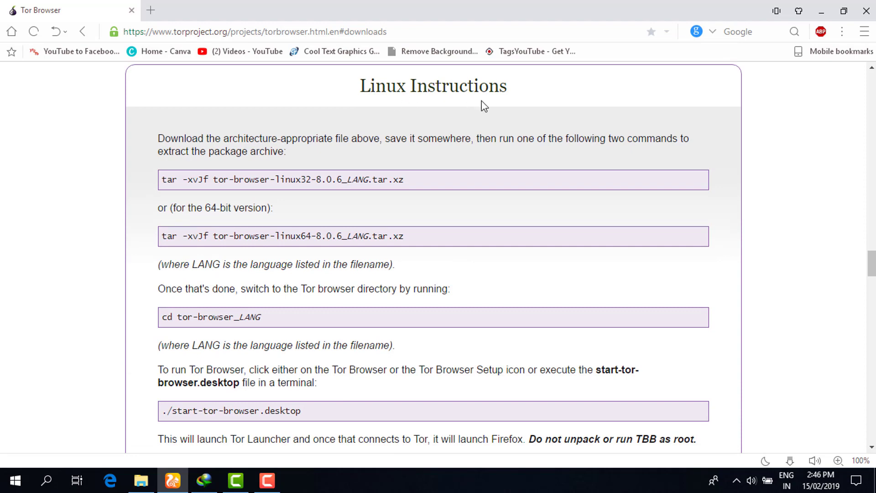
{"action": "scroll", "coordinate": [313, 283], "scroll_direction": "down", "scroll_amount": 8}
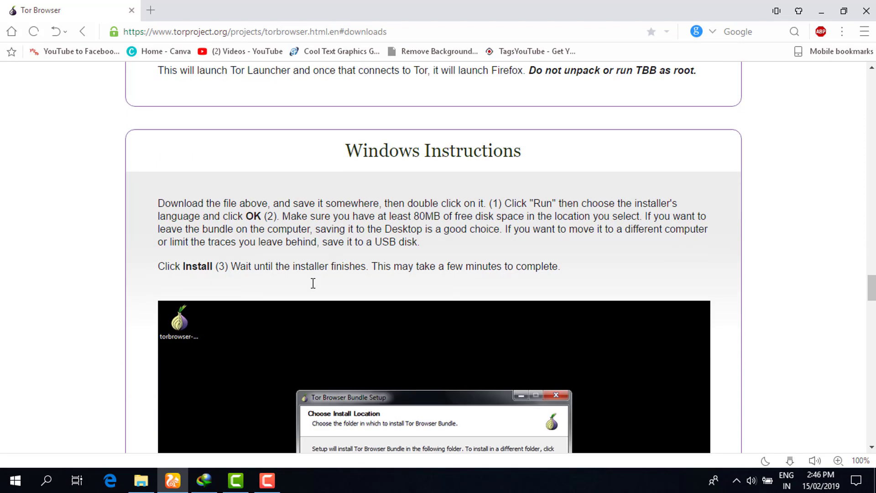
{"action": "scroll", "coordinate": [313, 283], "scroll_direction": "down", "scroll_amount": 3}
{"action": "scroll", "coordinate": [379, 150], "scroll_direction": "up", "scroll_amount": 2}
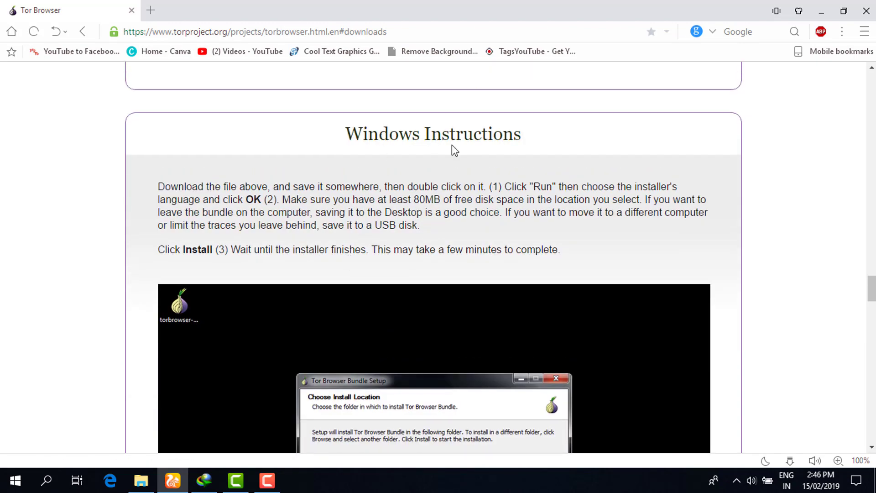
{"action": "scroll", "coordinate": [451, 144], "scroll_direction": "down", "scroll_amount": 15}
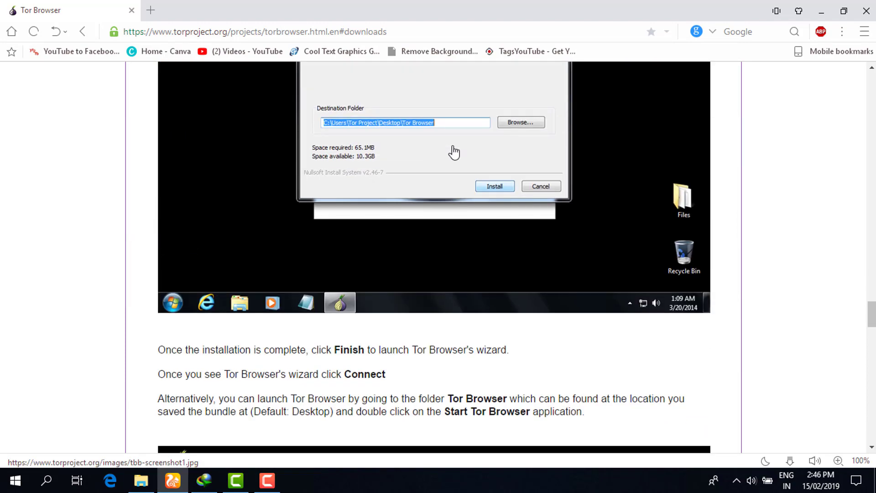
{"action": "scroll", "coordinate": [452, 145], "scroll_direction": "down", "scroll_amount": 20}
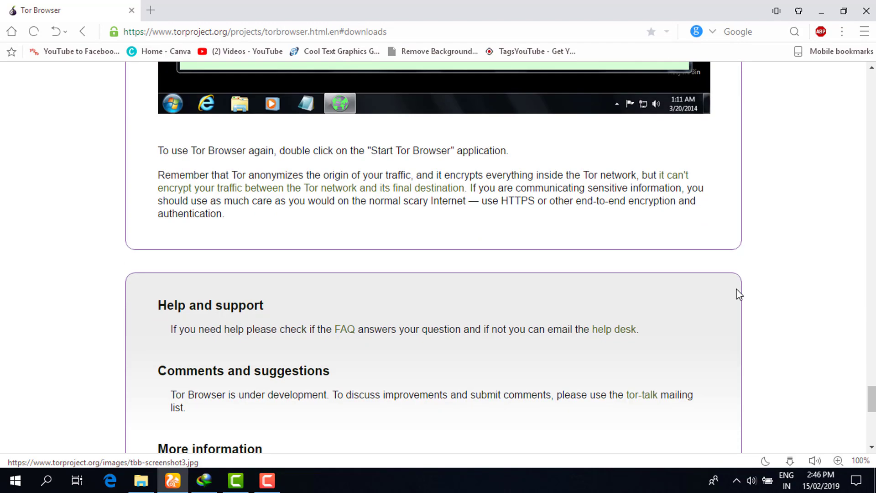
Download the English 32/64-bit Windows installer torbrowser-install-8.0.6_en-US.exe with Internet Download Manager.
{"action": "left_click_drag", "start_coordinate": [872, 399], "coordinate": [872, 84]}
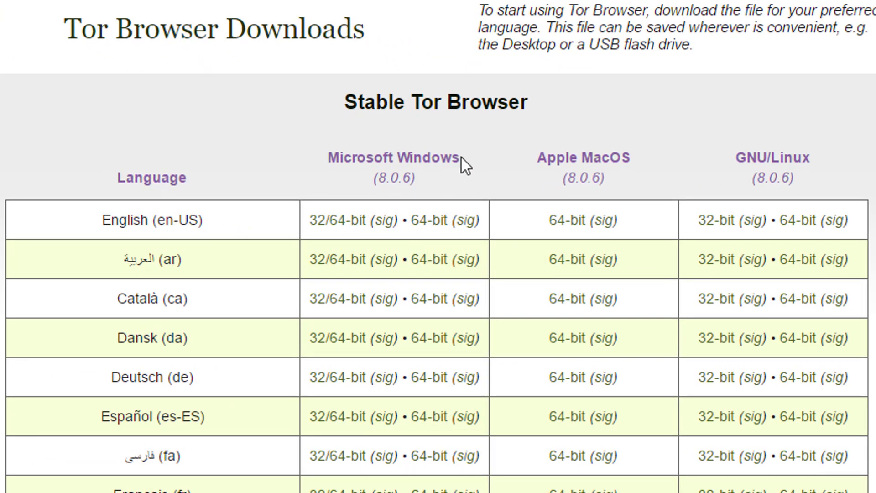
{"action": "left_click", "coordinate": [348, 225]}
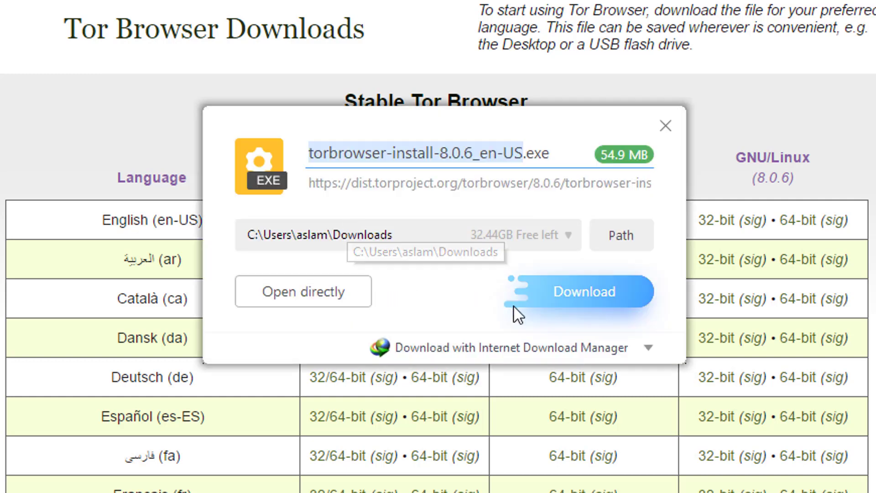
{"action": "left_click", "coordinate": [514, 346]}
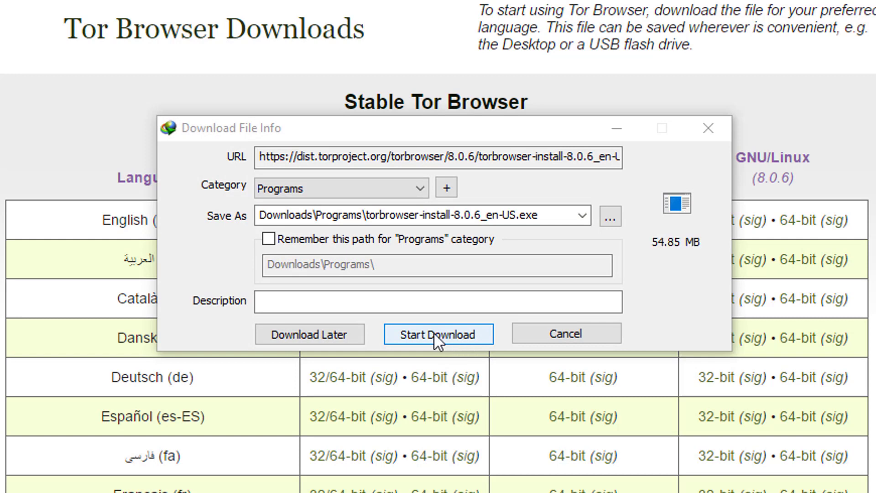
{"action": "left_click", "coordinate": [447, 333]}
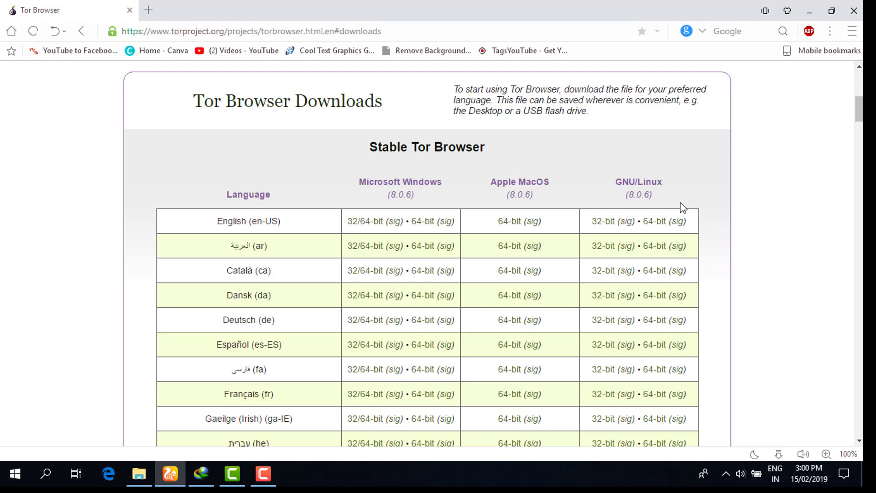
Load vpnbook.com in a new tab and show its PPTP server list and login details.
{"action": "left_click", "coordinate": [149, 15]}
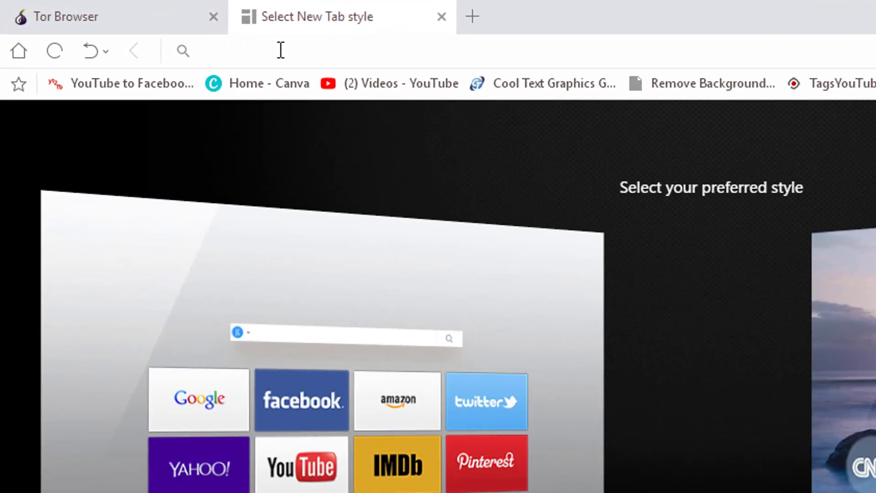
{"action": "type", "text": "vpnbook.com"}
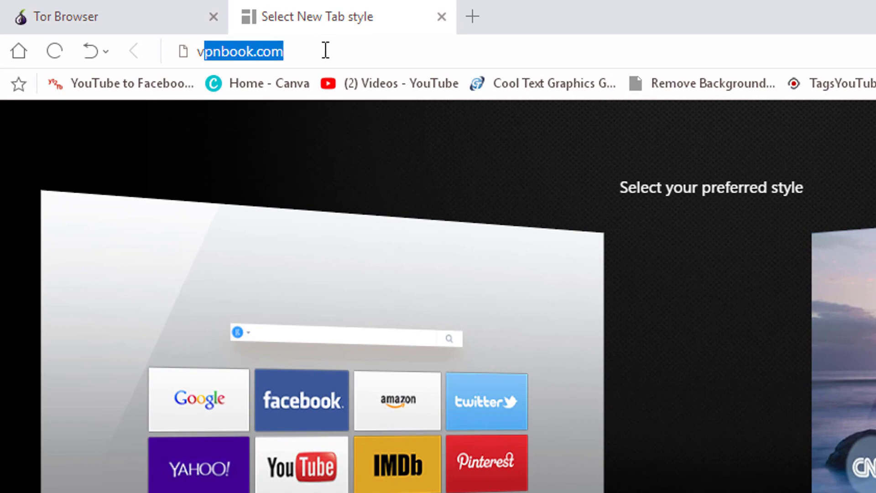
{"action": "key", "text": "Return"}
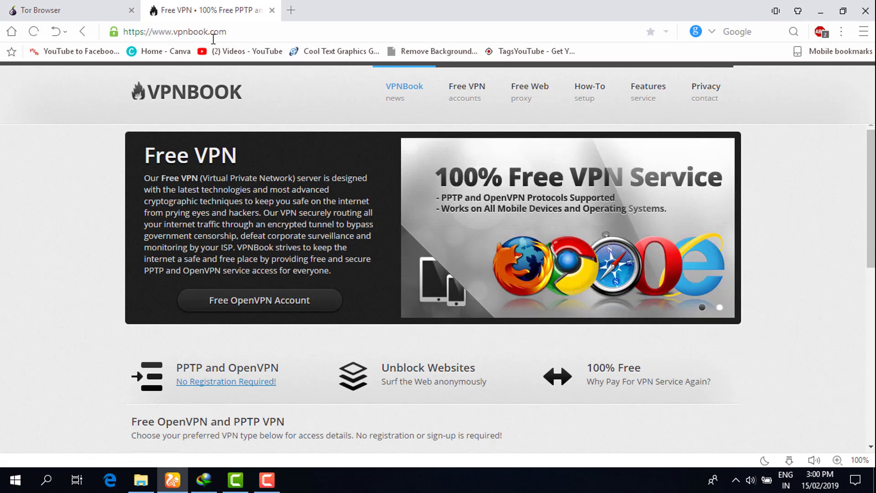
{"action": "scroll", "coordinate": [837, 133], "scroll_direction": "down", "scroll_amount": 4}
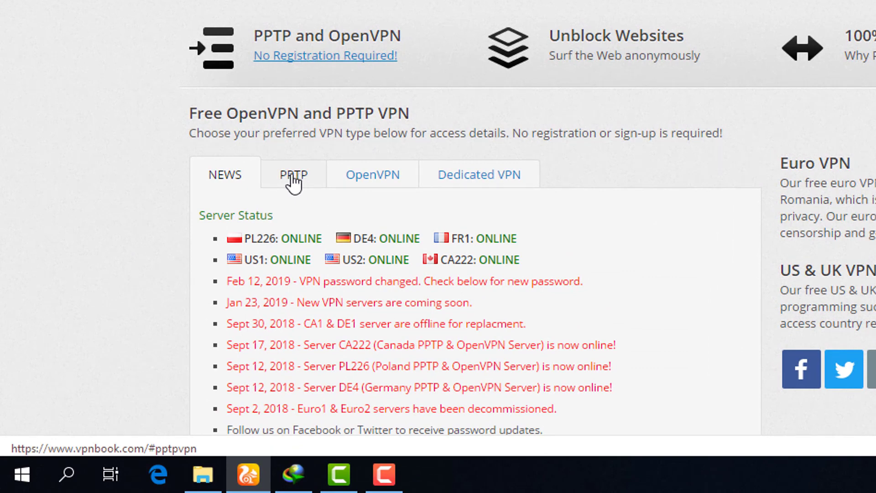
{"action": "left_click", "coordinate": [293, 182]}
{"action": "scroll", "coordinate": [292, 183], "scroll_direction": "down", "scroll_amount": 2}
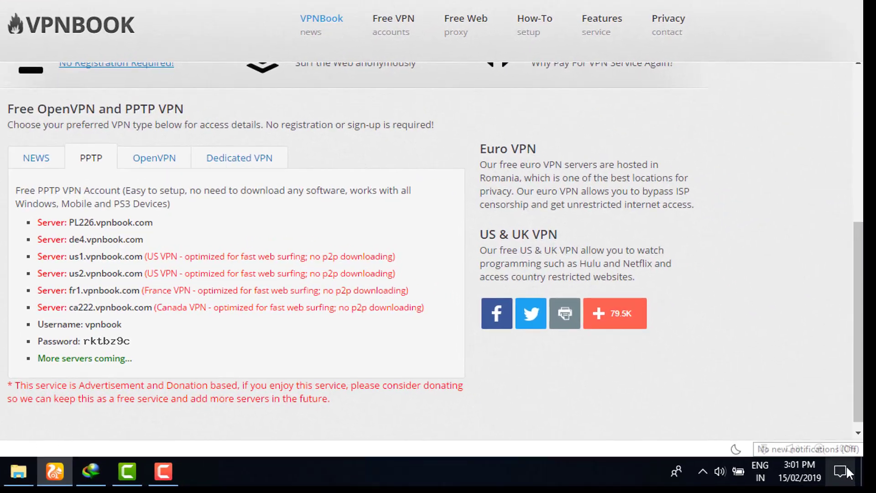
Go from quick settings to the VPN settings page and start adding a VPN connection.
{"action": "left_click", "coordinate": [845, 475]}
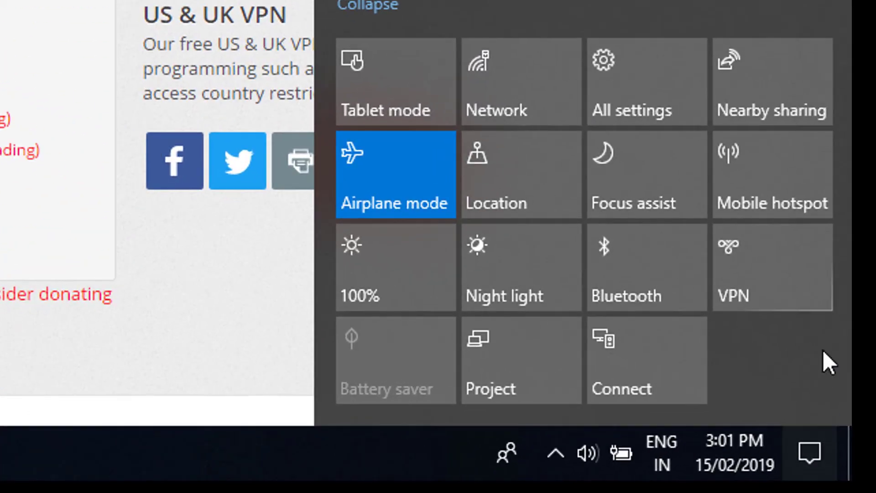
{"action": "left_click", "coordinate": [781, 276]}
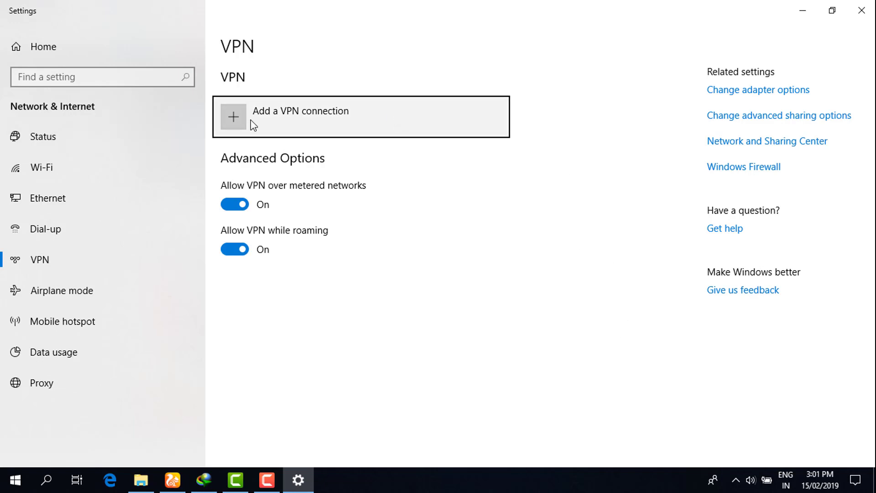
{"action": "left_click", "coordinate": [299, 121]}
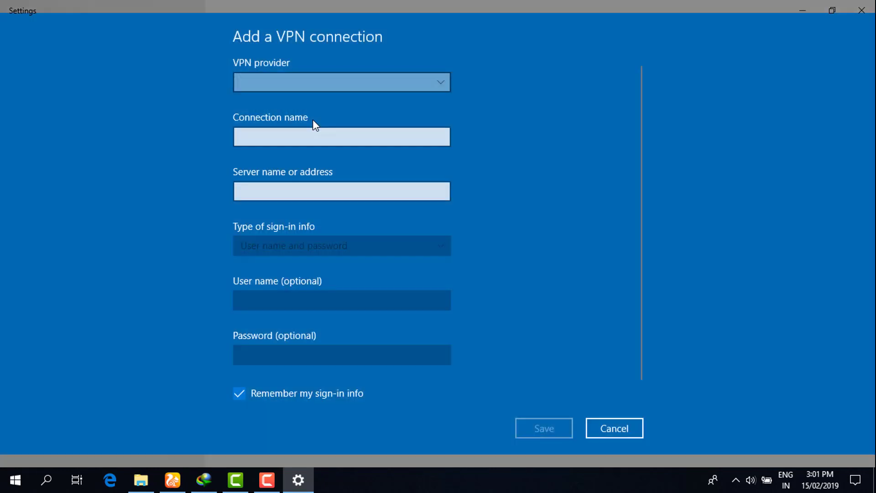
Copy PL226.vpnbook.com from VPNBook's PPTP list and bring back the VPN connection form.
{"action": "left_click", "coordinate": [803, 11]}
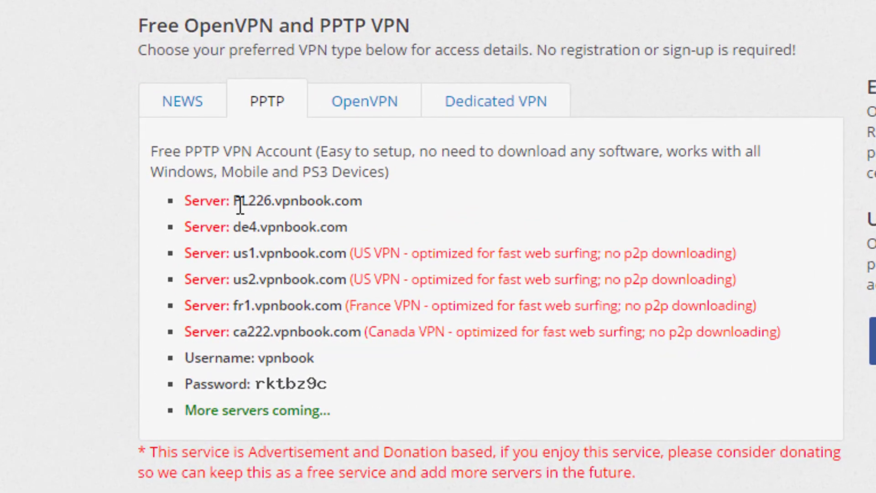
{"action": "left_click_drag", "start_coordinate": [234, 202], "coordinate": [365, 201]}
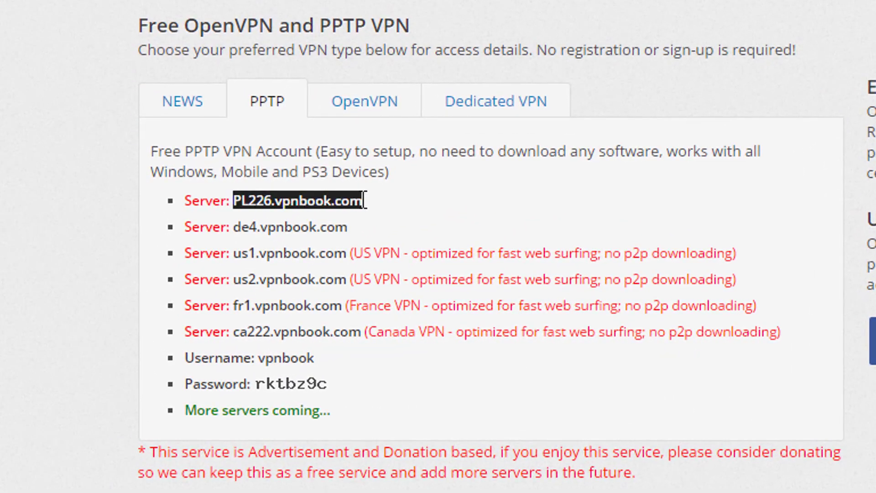
{"action": "right_click", "coordinate": [364, 201]}
{"action": "left_click", "coordinate": [410, 220]}
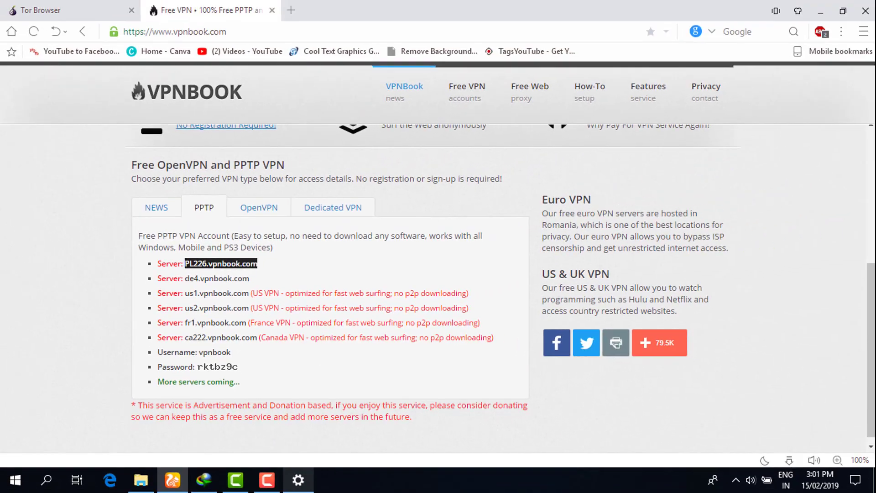
{"action": "left_click", "coordinate": [297, 479]}
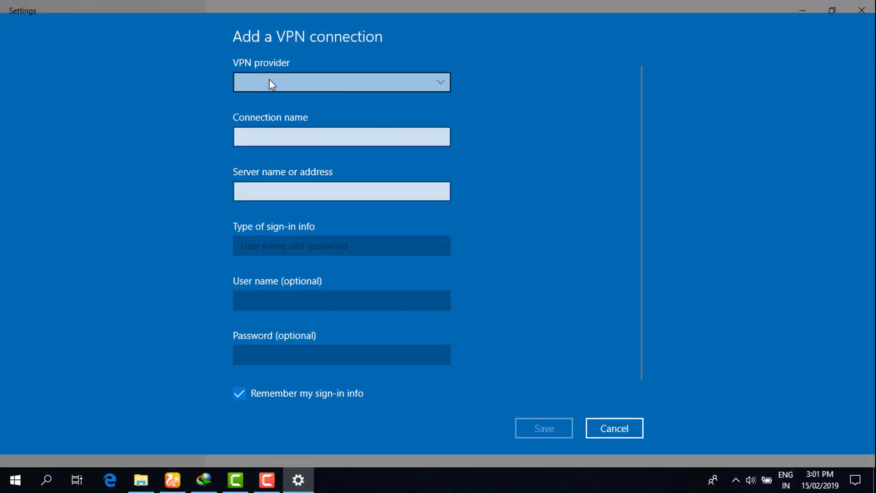
Choose Windows (built-in) as provider, name the connection vpn1, and paste PL226.vpnbook.com as server.
{"action": "left_click", "coordinate": [318, 81]}
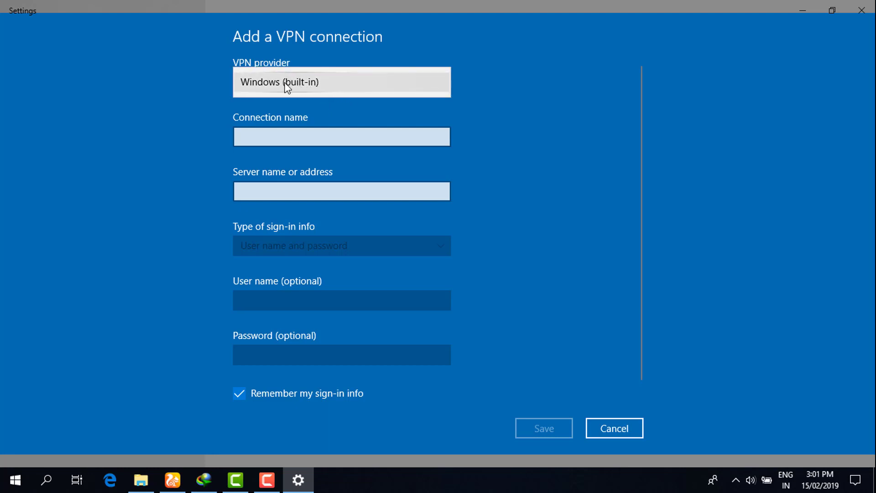
{"action": "left_click", "coordinate": [282, 84]}
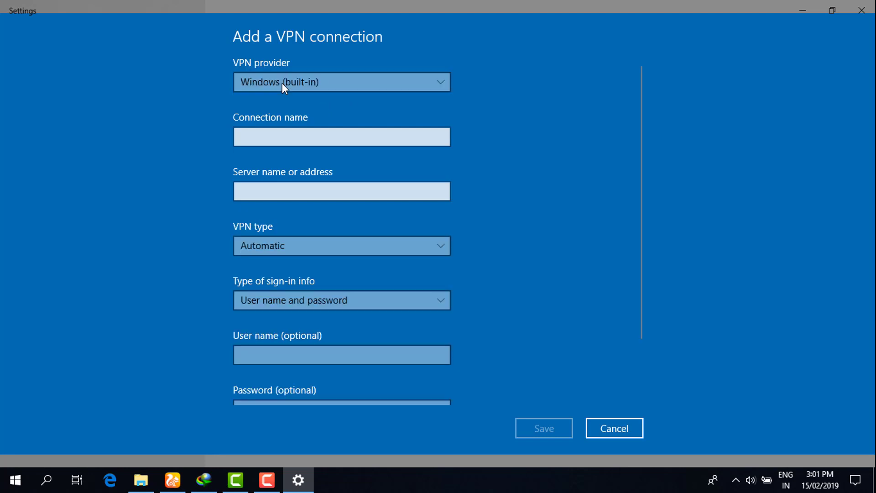
{"action": "left_click", "coordinate": [282, 133]}
{"action": "type", "text": "vpn1"}
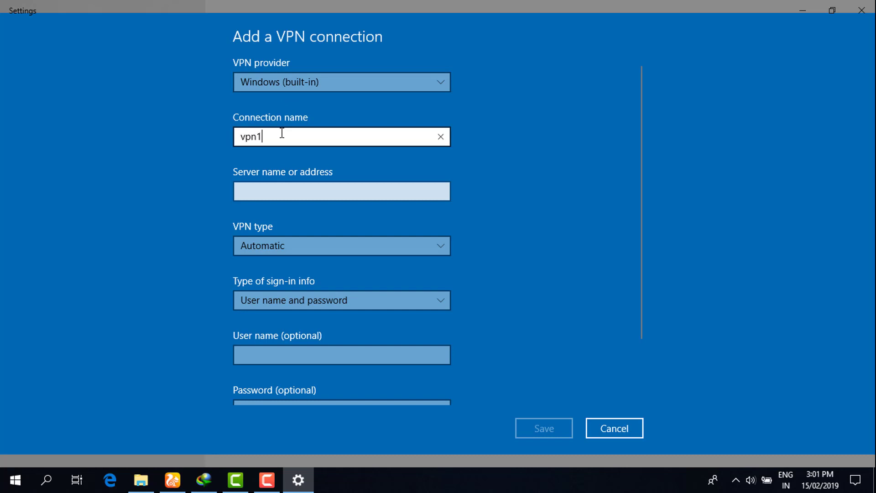
{"action": "left_click", "coordinate": [281, 194]}
{"action": "right_click", "coordinate": [280, 194]}
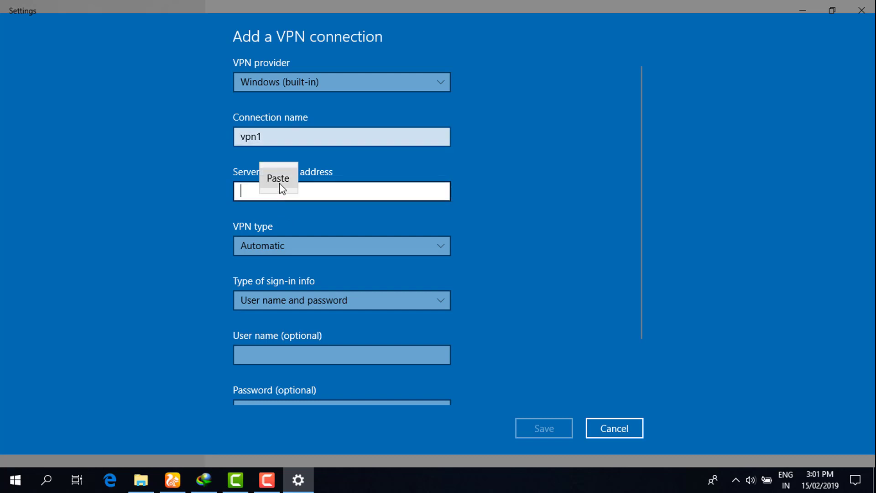
{"action": "left_click", "coordinate": [278, 179]}
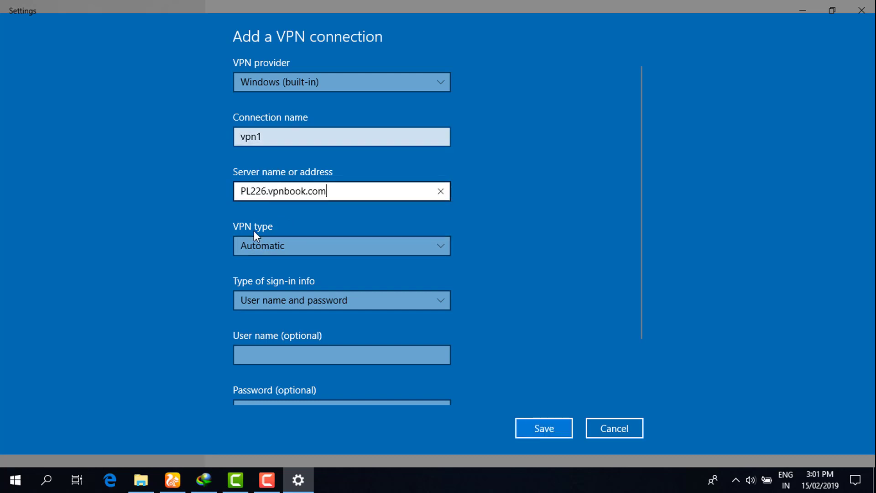
Set the VPN type to PPTP and keep user name and password sign-in.
{"action": "left_click", "coordinate": [275, 245]}
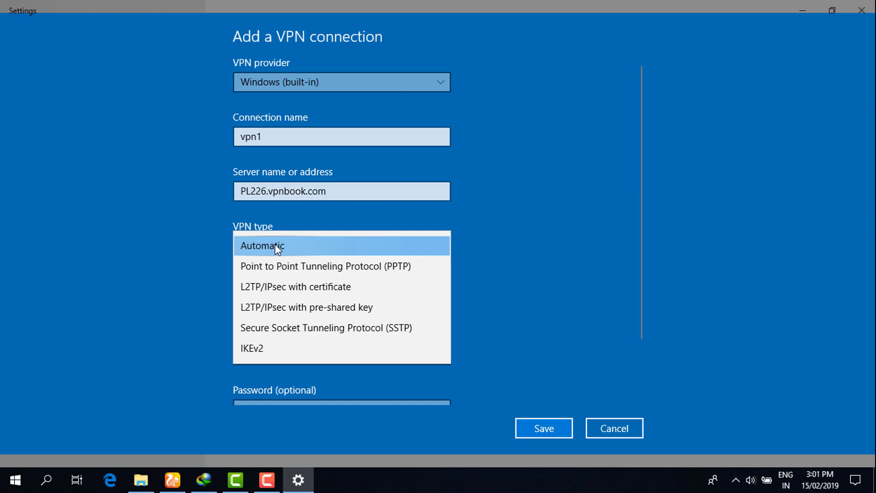
{"action": "left_click", "coordinate": [287, 269]}
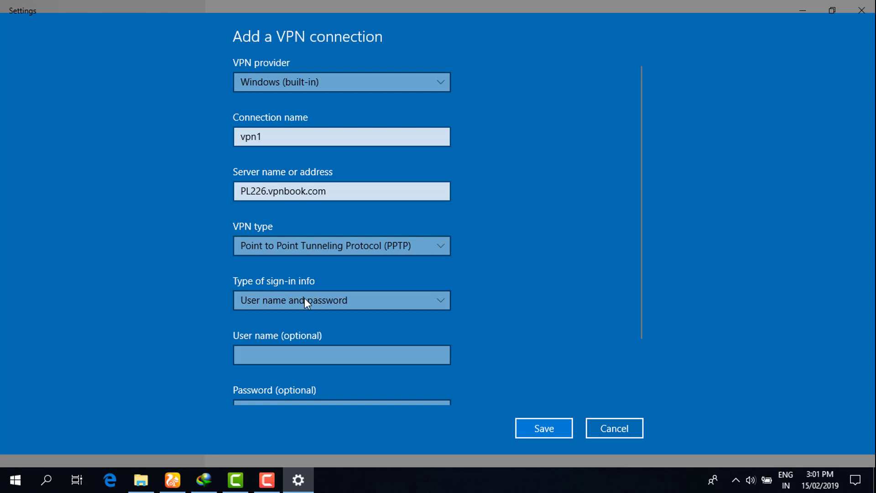
{"action": "left_click", "coordinate": [310, 302]}
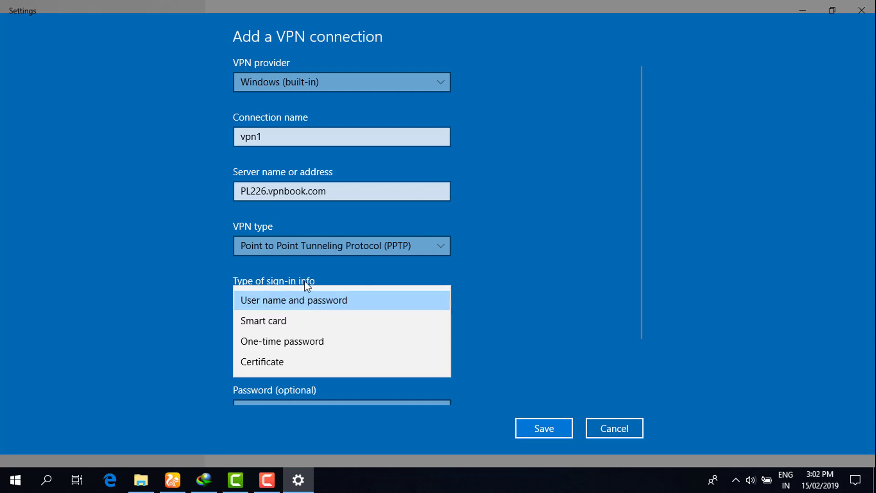
{"action": "left_click", "coordinate": [292, 300]}
{"action": "scroll", "coordinate": [310, 338], "scroll_direction": "down", "scroll_amount": 2}
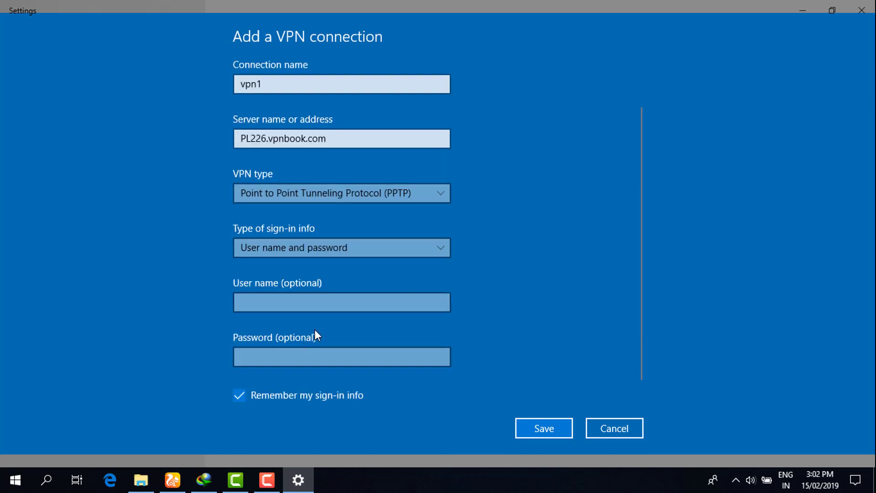
Copy the VPNBook user name and paste it into the User name field.
{"action": "left_click", "coordinate": [173, 480]}
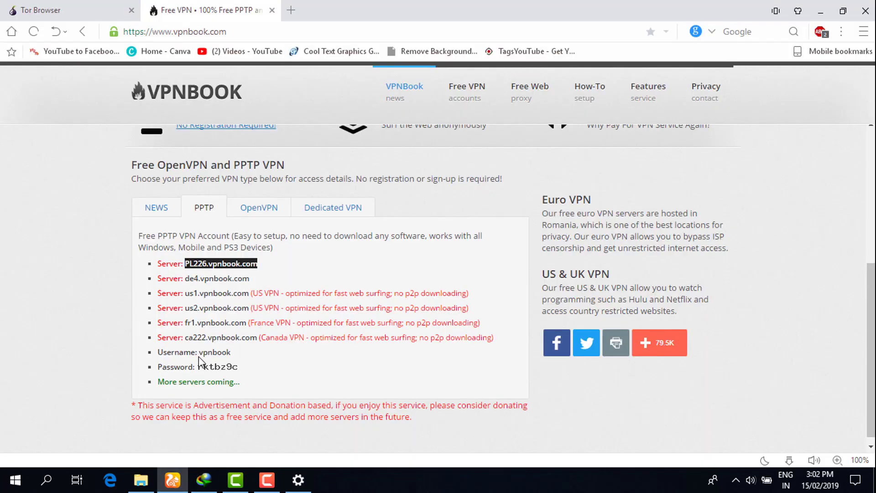
{"action": "left_click_drag", "start_coordinate": [199, 353], "coordinate": [236, 354]}
{"action": "right_click", "coordinate": [225, 355]}
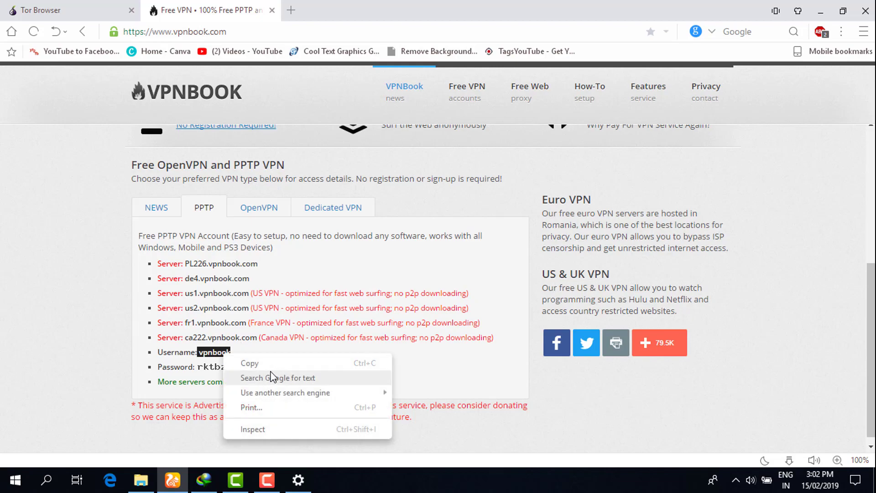
{"action": "left_click", "coordinate": [246, 364]}
{"action": "left_click", "coordinate": [298, 480]}
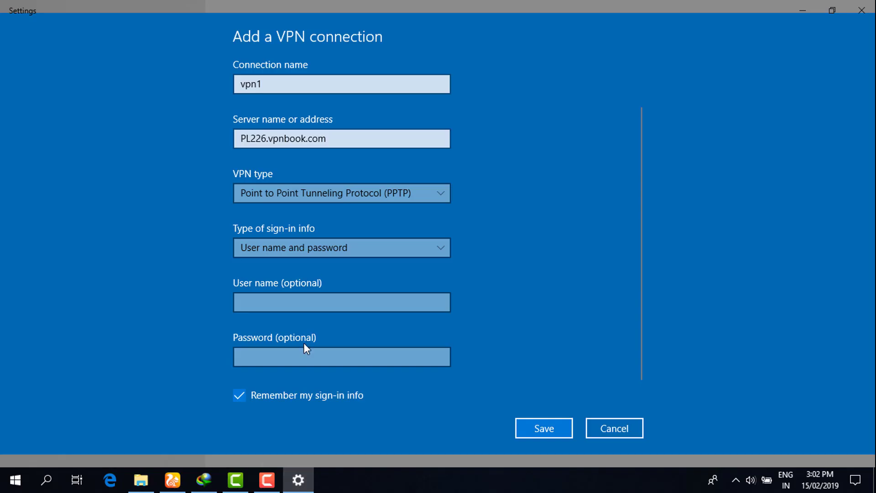
{"action": "left_click", "coordinate": [262, 299]}
{"action": "right_click", "coordinate": [261, 299]}
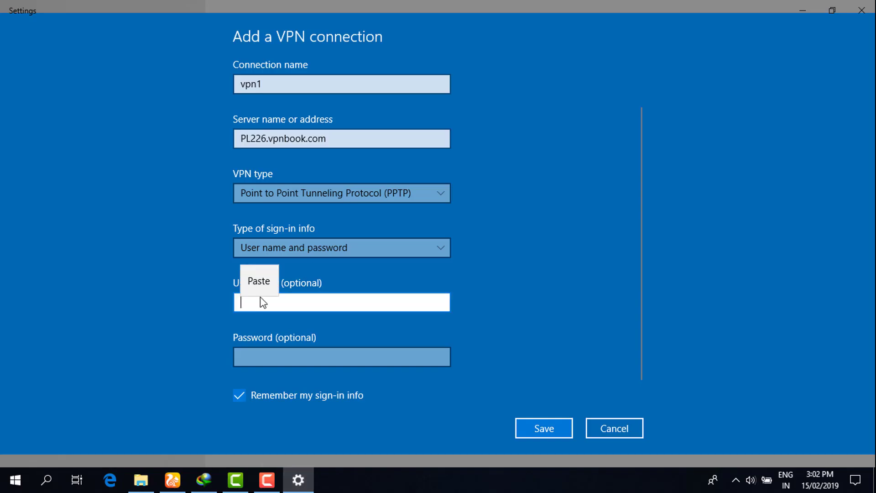
{"action": "left_click", "coordinate": [257, 280]}
Enter the VPNBook password, save the vpn1 connection, and maximise Settings.
{"action": "key", "text": "alt+Tab"}
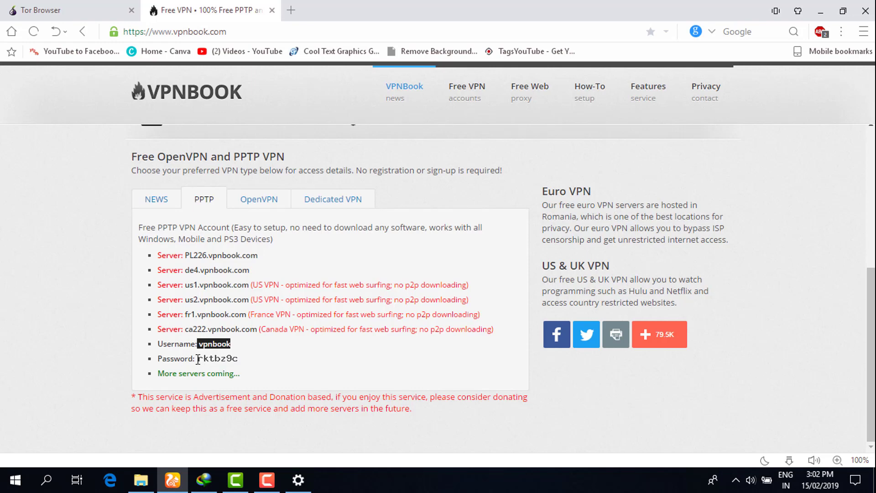
{"action": "left_click_drag", "start_coordinate": [202, 363], "coordinate": [239, 360]}
{"action": "left_click", "coordinate": [406, 14]}
{"action": "key", "text": "ctrl+w"}
{"action": "key", "text": "alt+Tab"}
{"action": "left_click", "coordinate": [446, 338]}
{"action": "type", "text": "rktbz9c"}
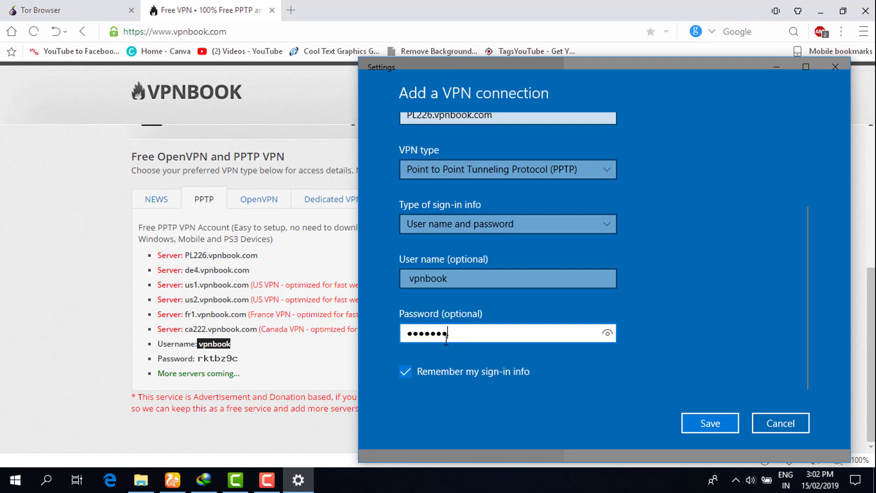
{"action": "left_click", "coordinate": [697, 415]}
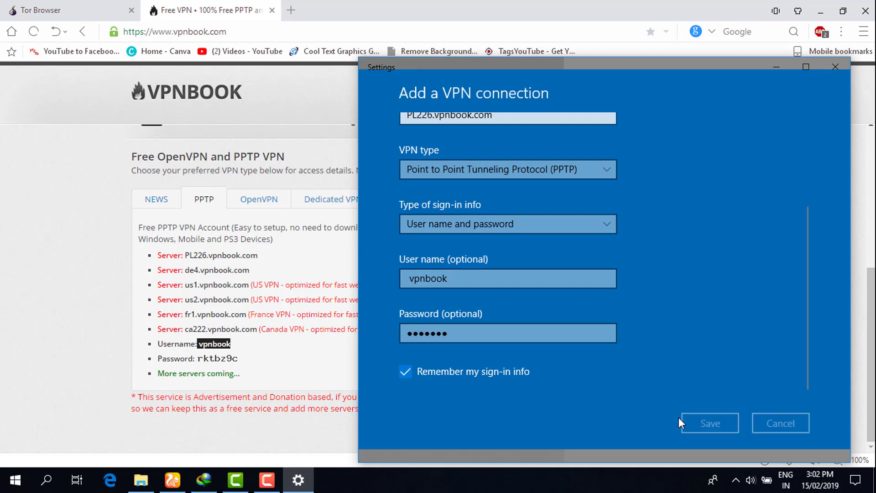
{"action": "left_click", "coordinate": [799, 68]}
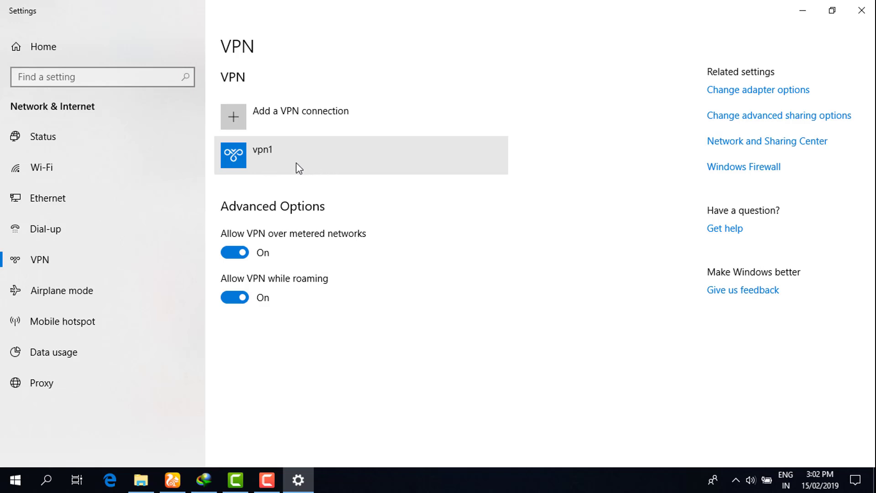
Connect the vpn1 VPN until it shows Connected.
{"action": "left_click", "coordinate": [325, 164]}
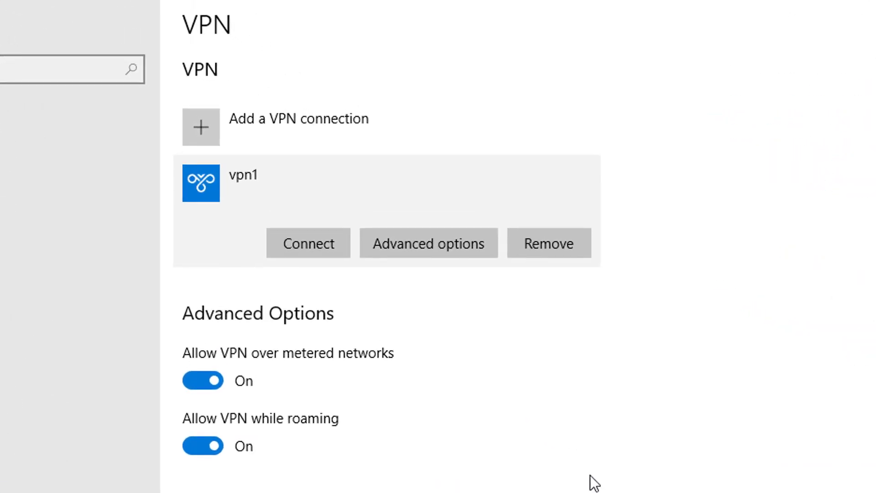
{"action": "left_click", "coordinate": [314, 238]}
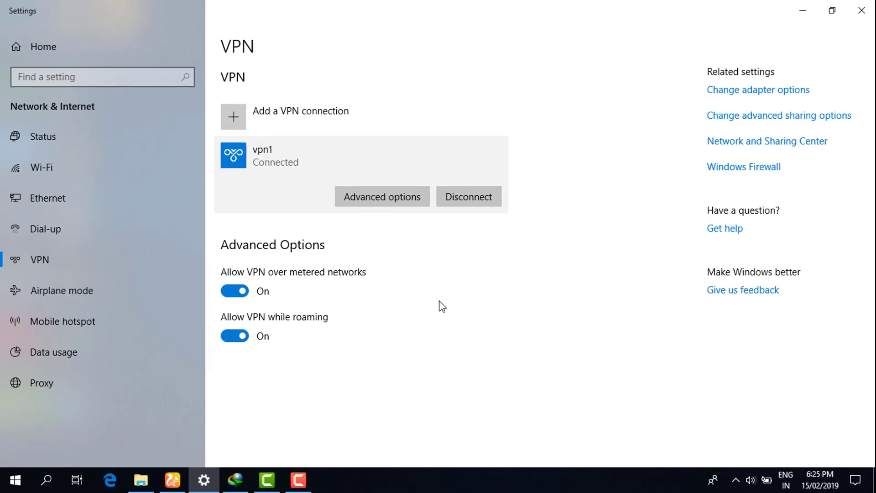
Open the Tor download's folder from IDM and run torbrowser-install-8.0.6_en-US as administrator.
{"action": "left_click", "coordinate": [232, 486]}
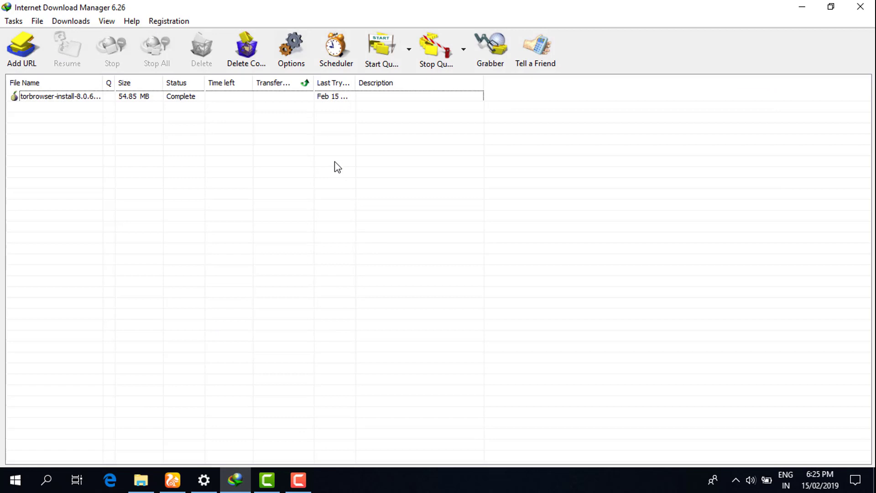
{"action": "right_click", "coordinate": [177, 99]}
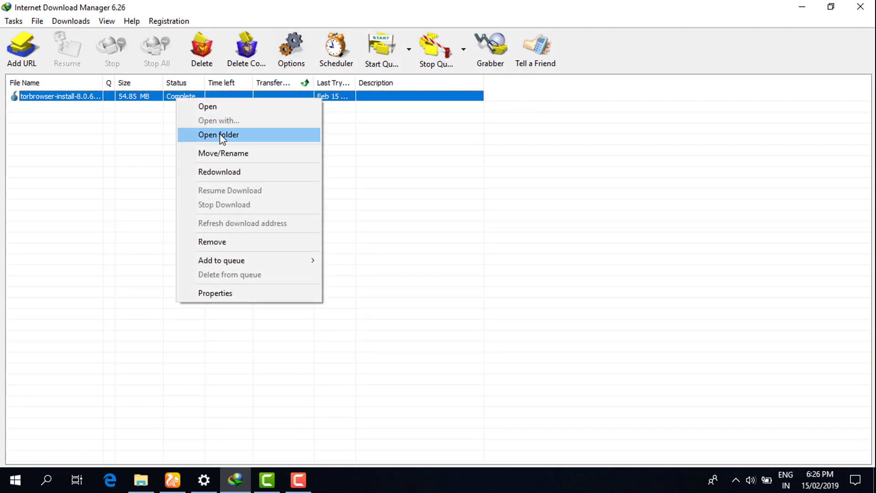
{"action": "left_click", "coordinate": [230, 137]}
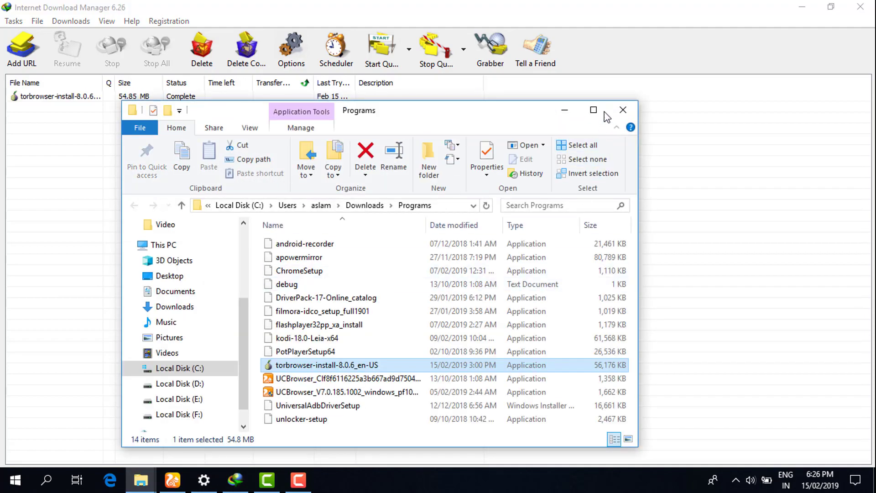
{"action": "left_click", "coordinate": [595, 112]}
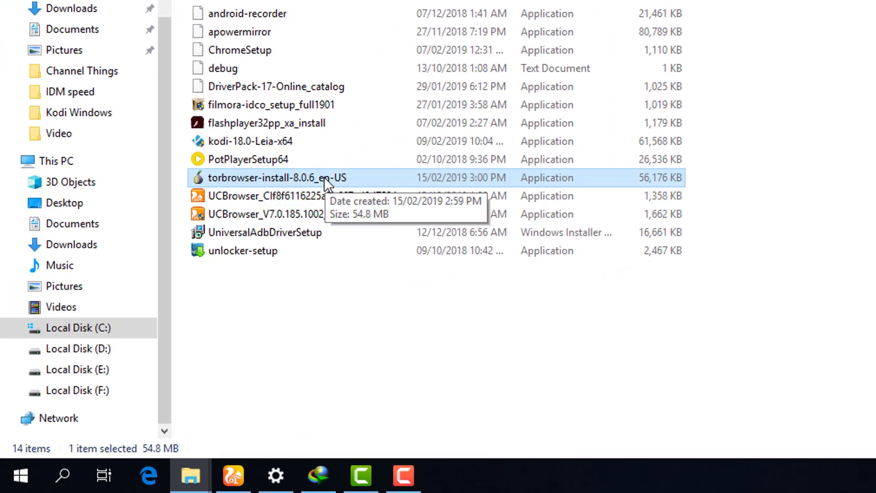
{"action": "double_click", "coordinate": [309, 177]}
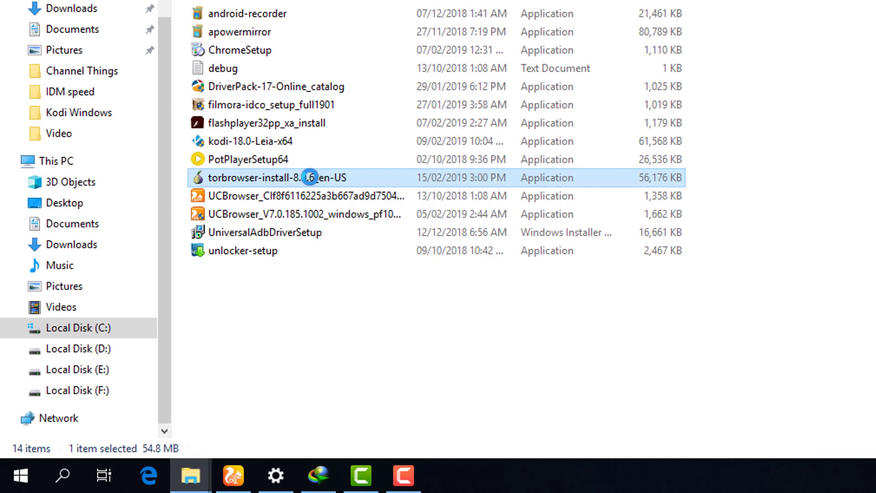
{"action": "right_click", "coordinate": [309, 177]}
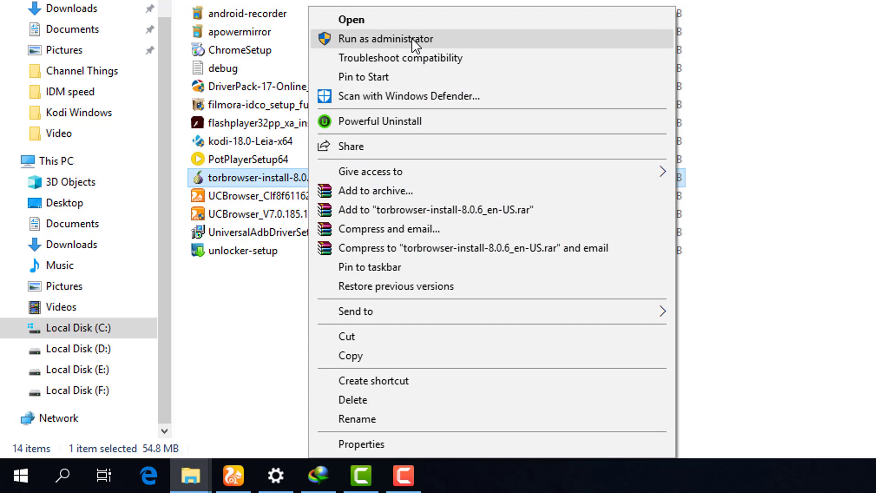
{"action": "left_click", "coordinate": [412, 38]}
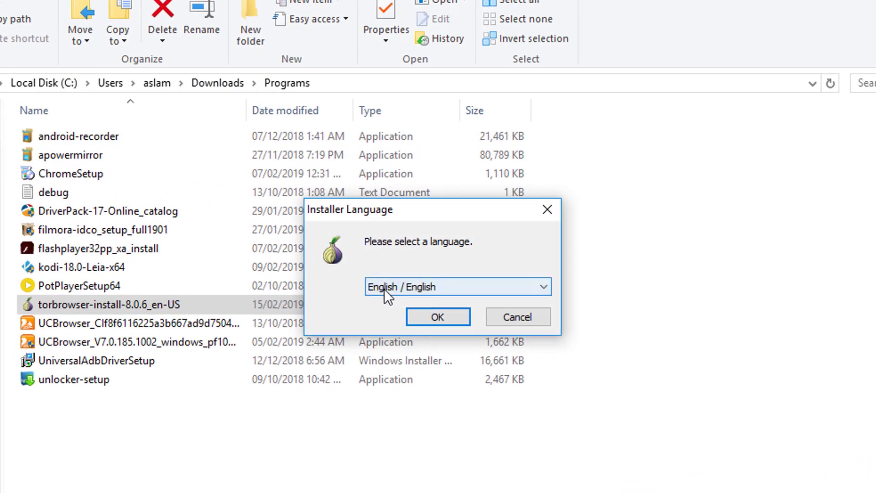
Install Tor Browser in English to the default folder with shortcuts and finish setup.
{"action": "left_click", "coordinate": [459, 314]}
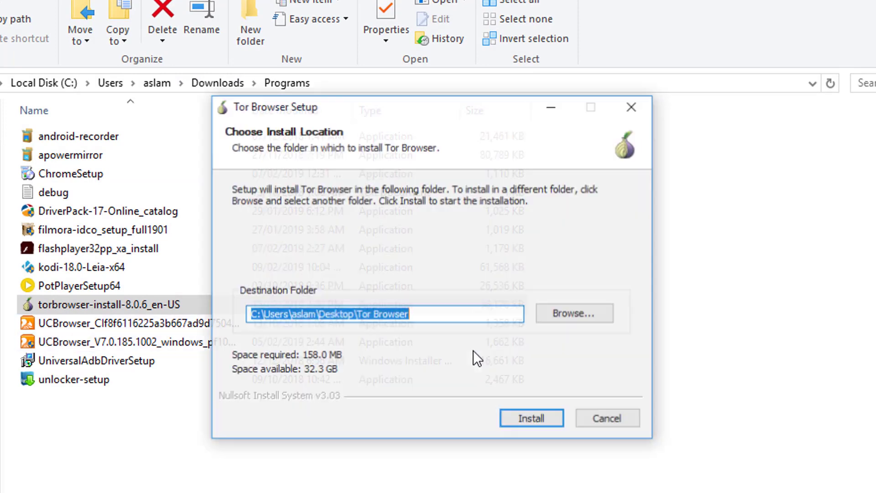
{"action": "left_click", "coordinate": [541, 415]}
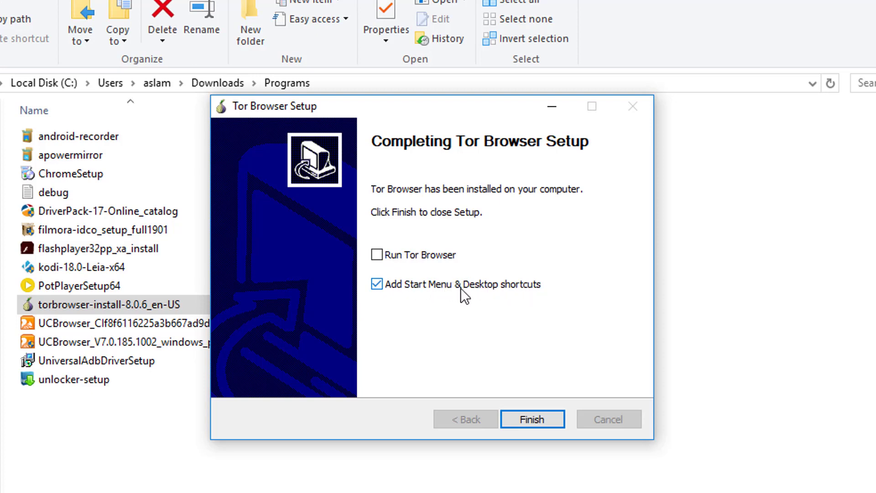
{"action": "left_click_drag", "start_coordinate": [469, 115], "coordinate": [461, 105]}
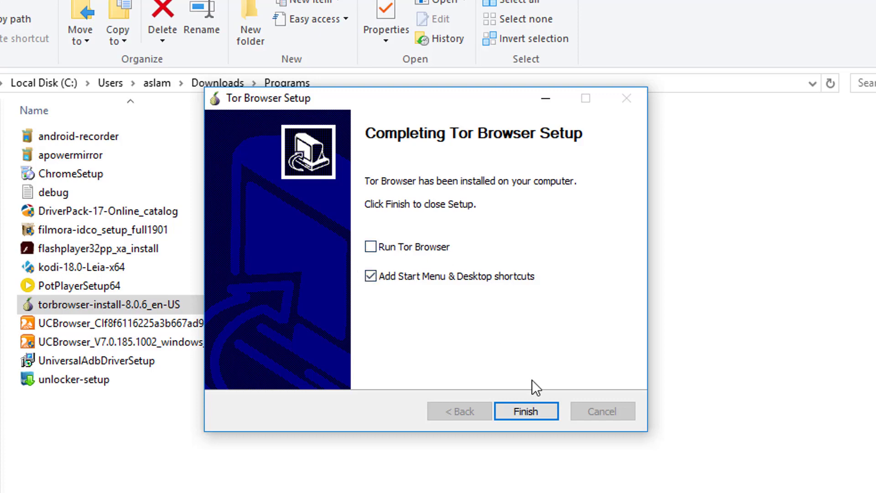
{"action": "left_click", "coordinate": [534, 412]}
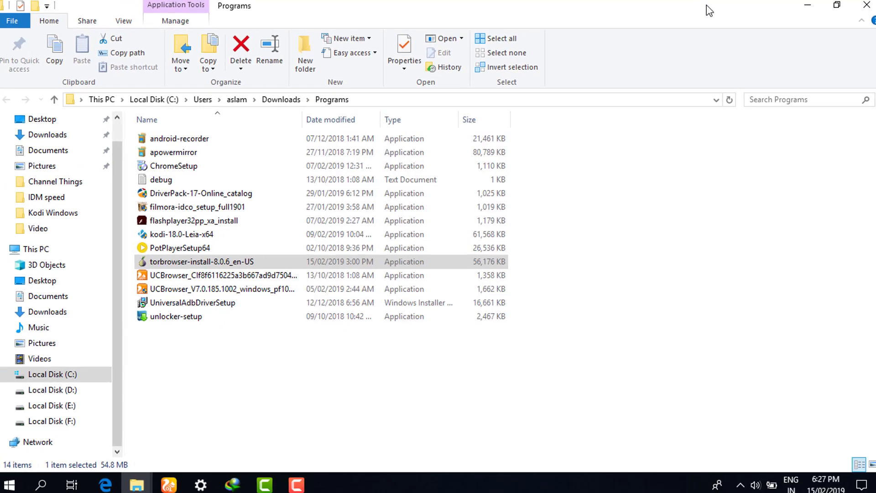
Minimise the Explorer, Internet Download Manager and Settings windows to reveal the desktop.
{"action": "left_click", "coordinate": [807, 4]}
{"action": "left_click", "coordinate": [801, 9]}
{"action": "left_click", "coordinate": [803, 9]}
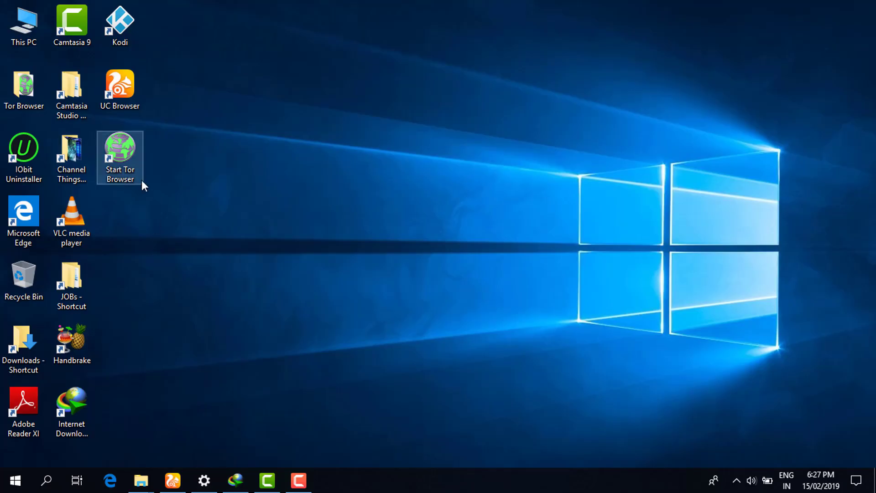
Confirm vpn1 is Connected in the network list, then launch the Start Tor Browser shortcut.
{"action": "left_click", "coordinate": [855, 478]}
{"action": "left_click", "coordinate": [712, 301]}
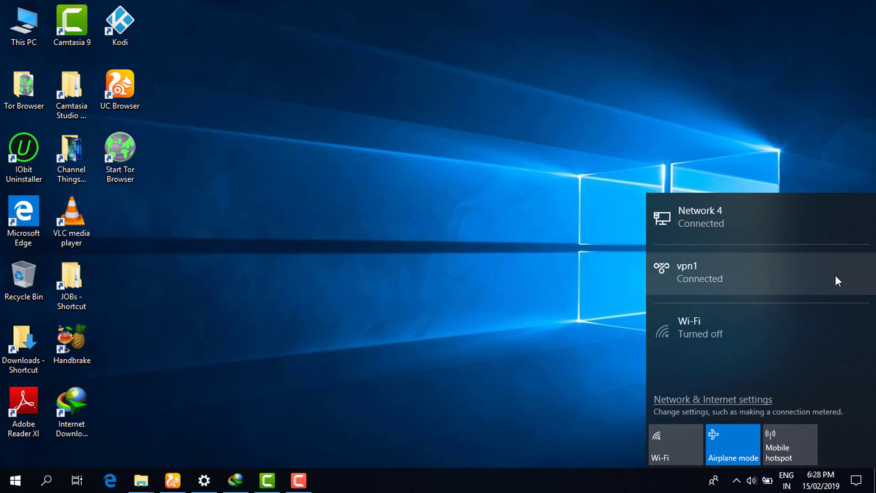
{"action": "left_click", "coordinate": [511, 276]}
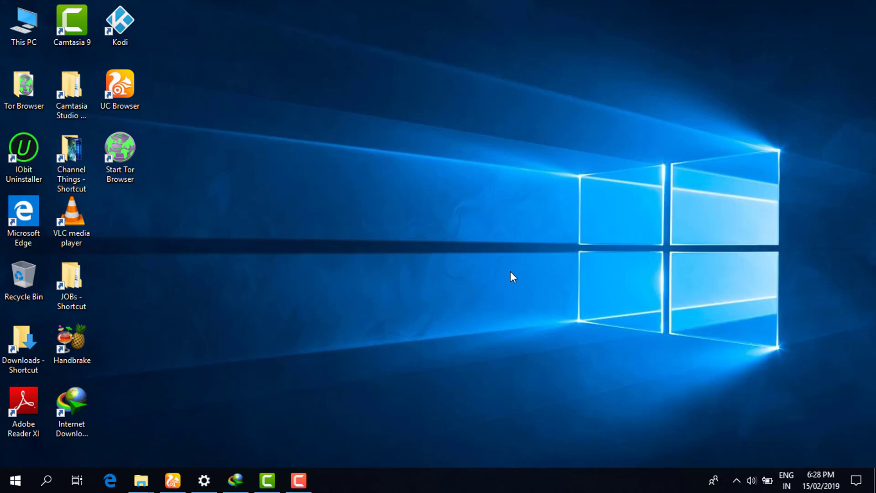
{"action": "right_click", "coordinate": [125, 154]}
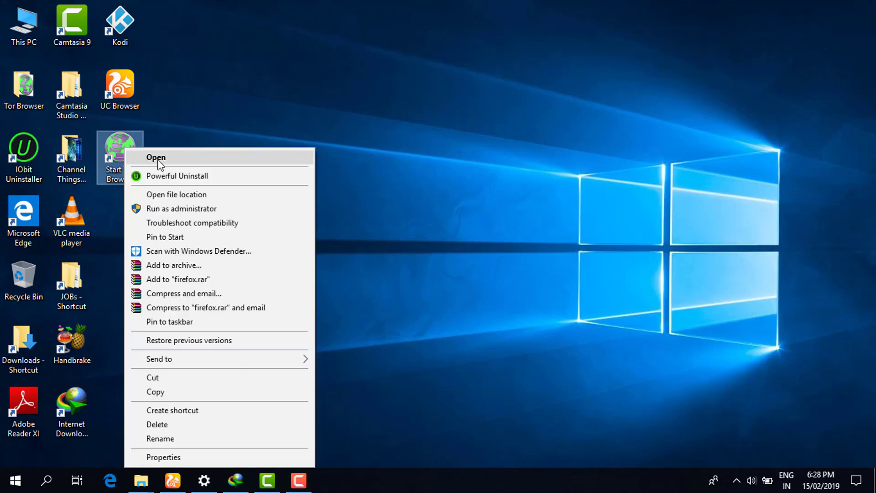
{"action": "left_click", "coordinate": [222, 208]}
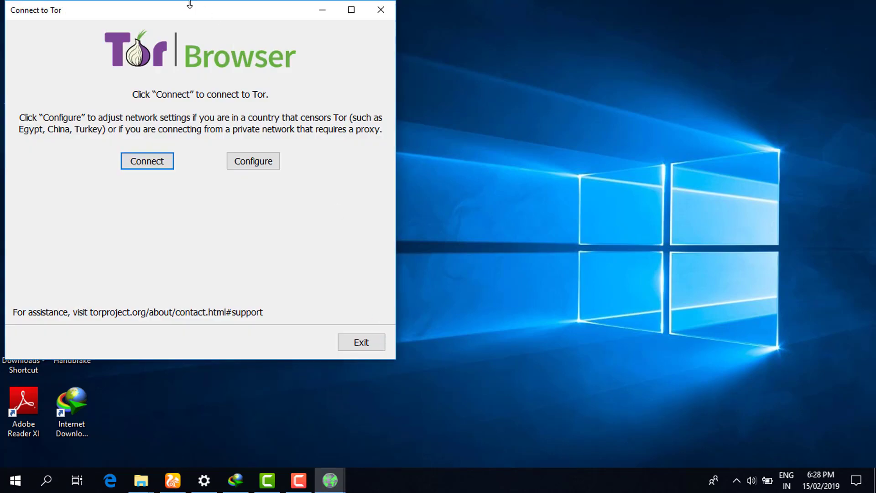
Connect Tor Browser to the Tor network until the About Tor page with DuckDuckGo search appears.
{"action": "left_click_drag", "start_coordinate": [199, 18], "coordinate": [372, 44]}
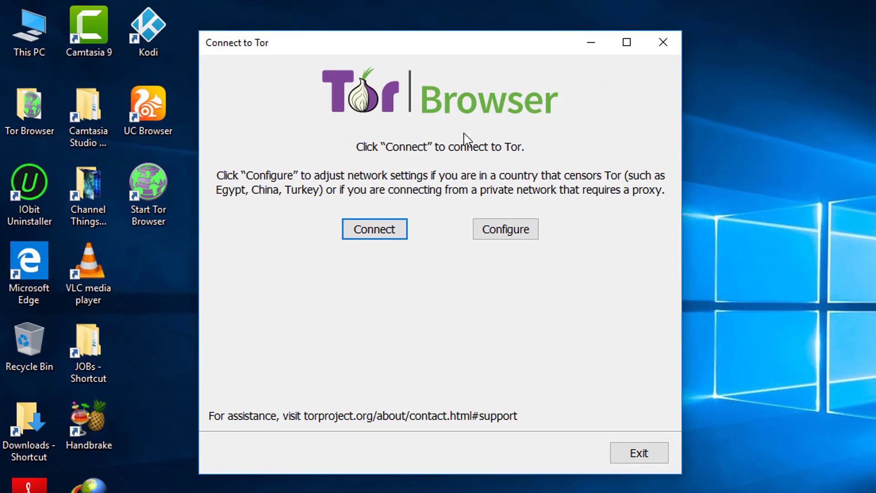
{"action": "left_click", "coordinate": [389, 228]}
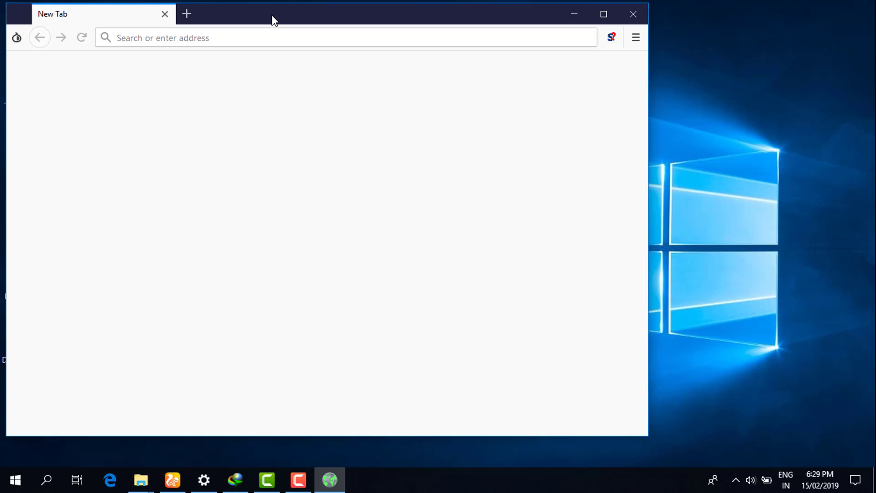
{"action": "left_click_drag", "start_coordinate": [272, 15], "coordinate": [344, 26]}
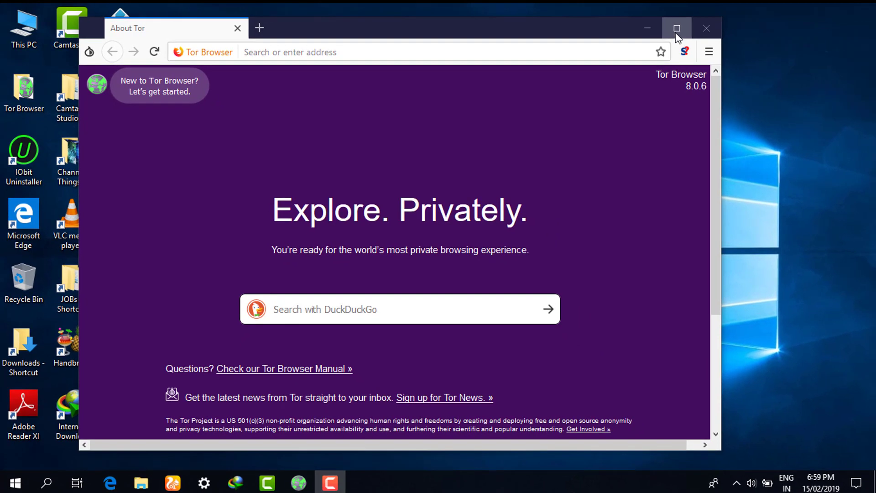
{"action": "left_click", "coordinate": [318, 309]}
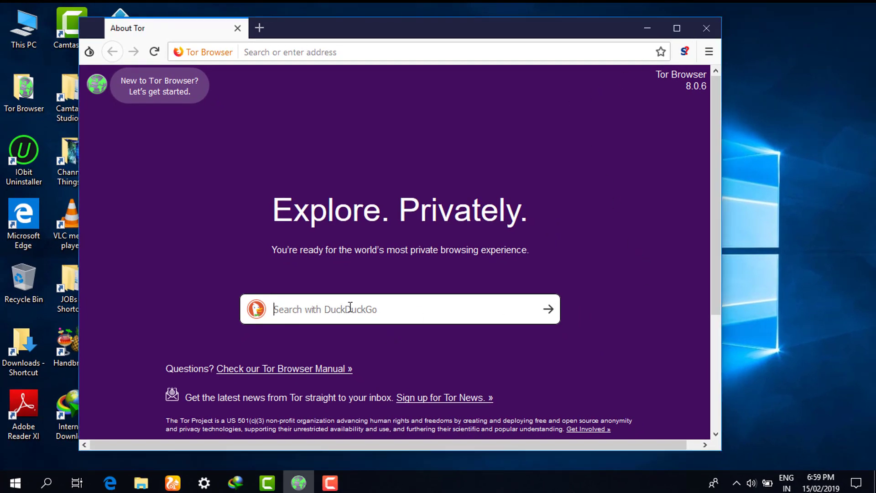